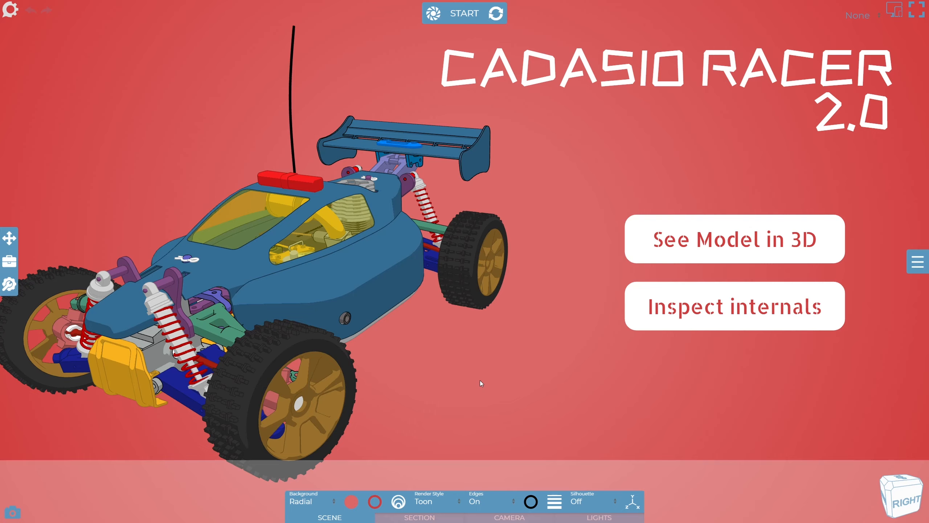
# Preview the project in view mode and review the Start step's Previous Step and Next Step navigation options
pyautogui.press('Tab')
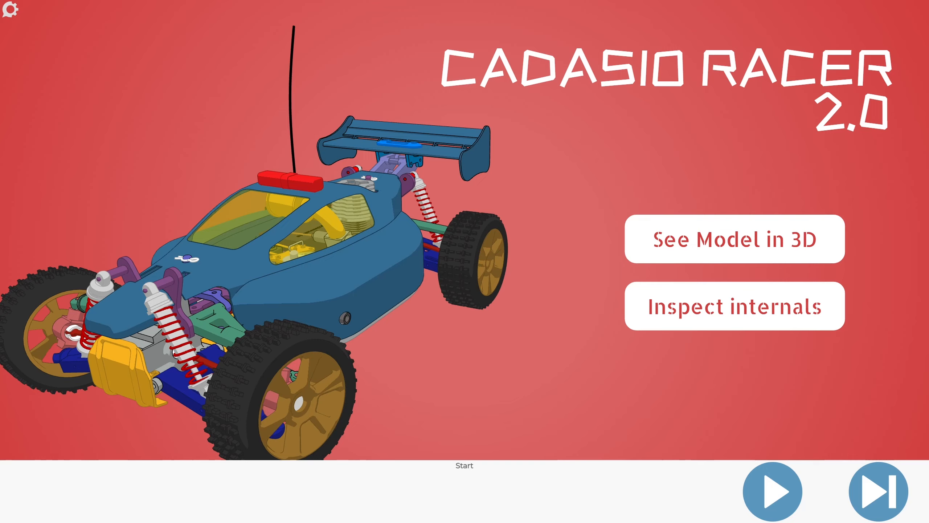
pyautogui.press('Tab')
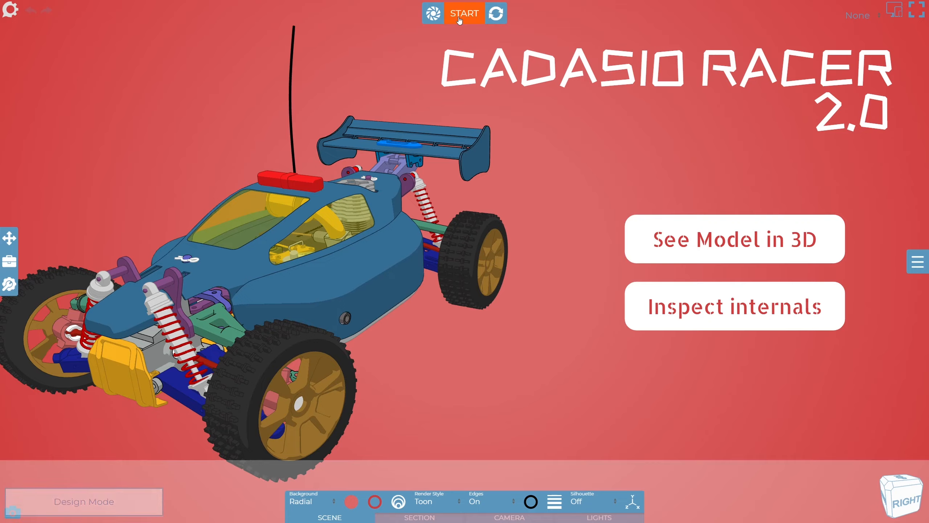
pyautogui.click(458, 19)
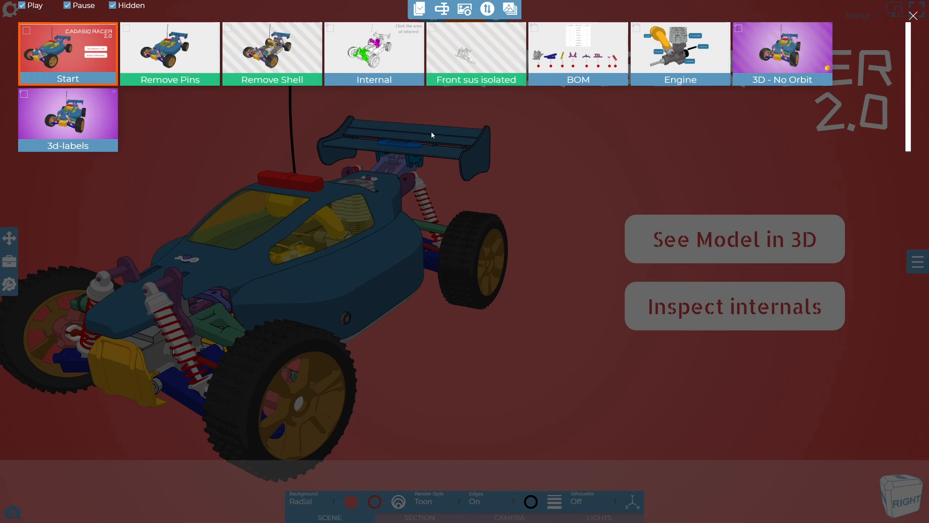
pyautogui.moveTo(79, 61)
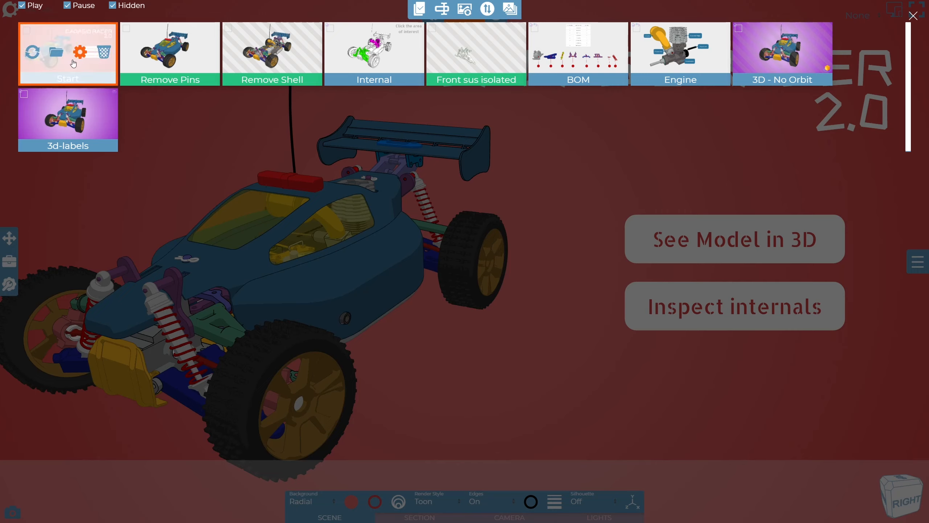
pyautogui.click(79, 61)
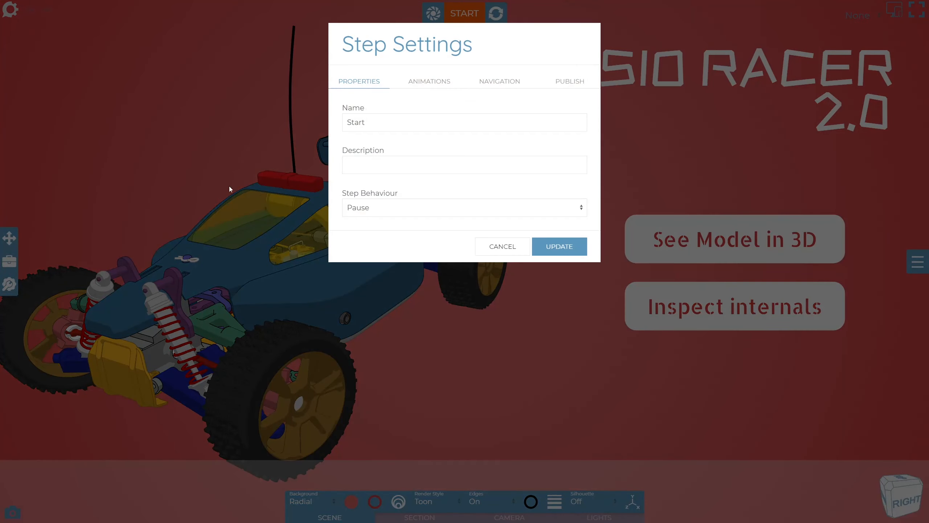
pyautogui.click(504, 82)
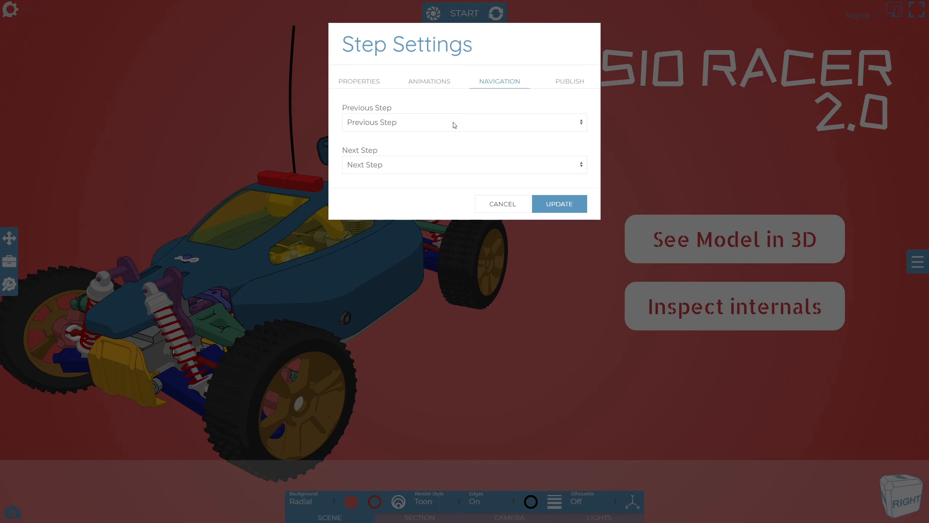
pyautogui.click(448, 167)
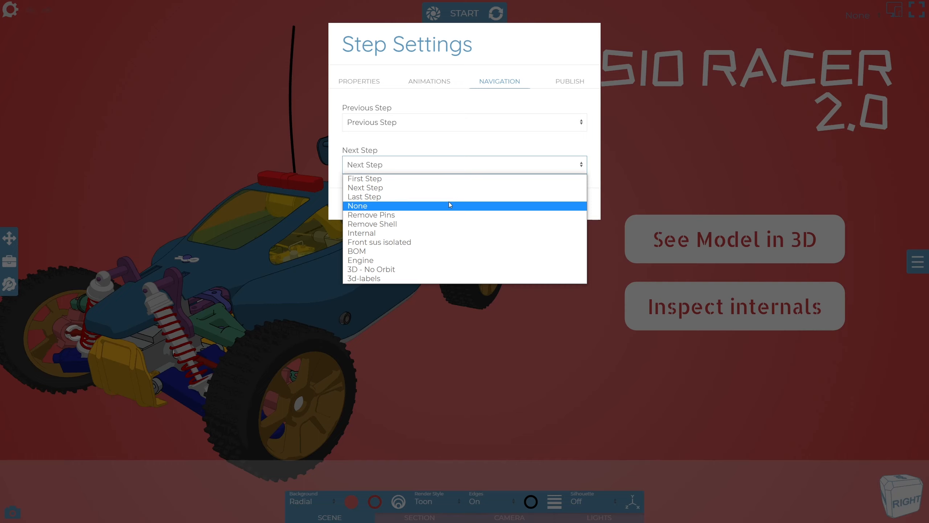
pyautogui.click(593, 143)
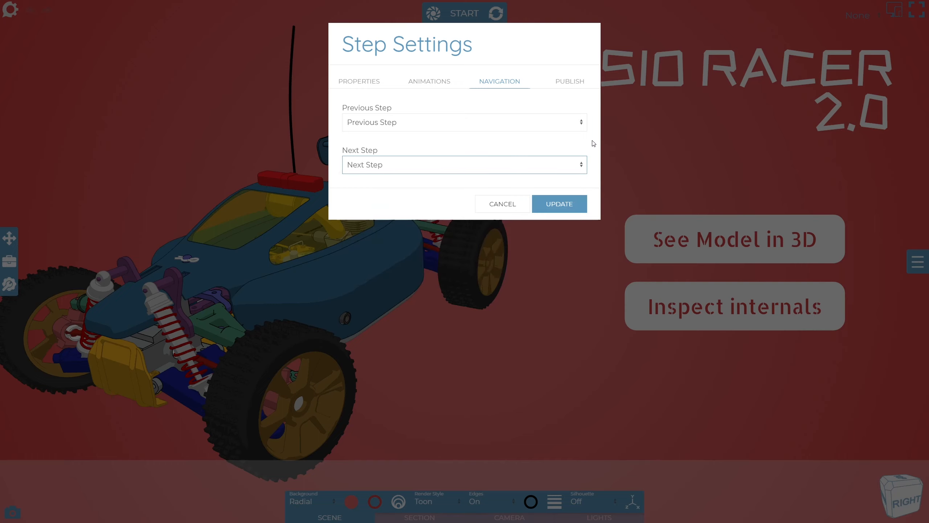
pyautogui.click(509, 206)
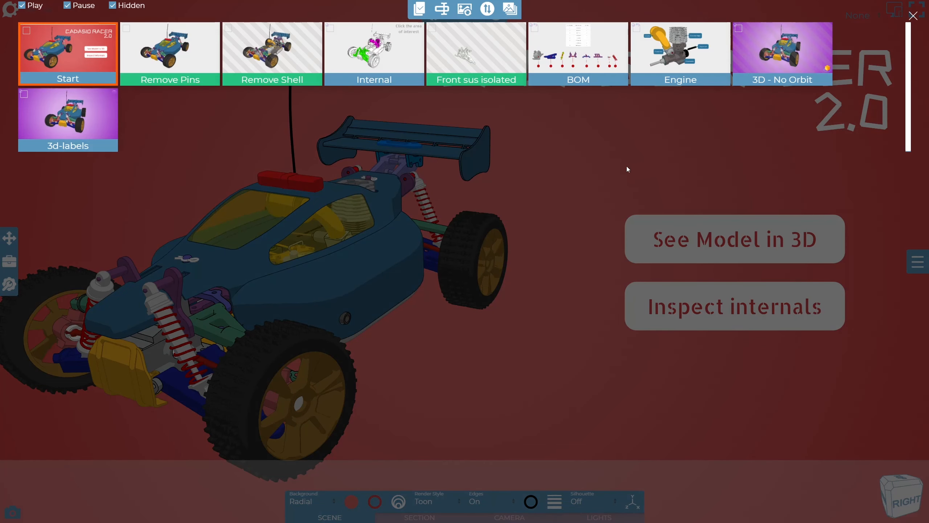
pyautogui.click(572, 178)
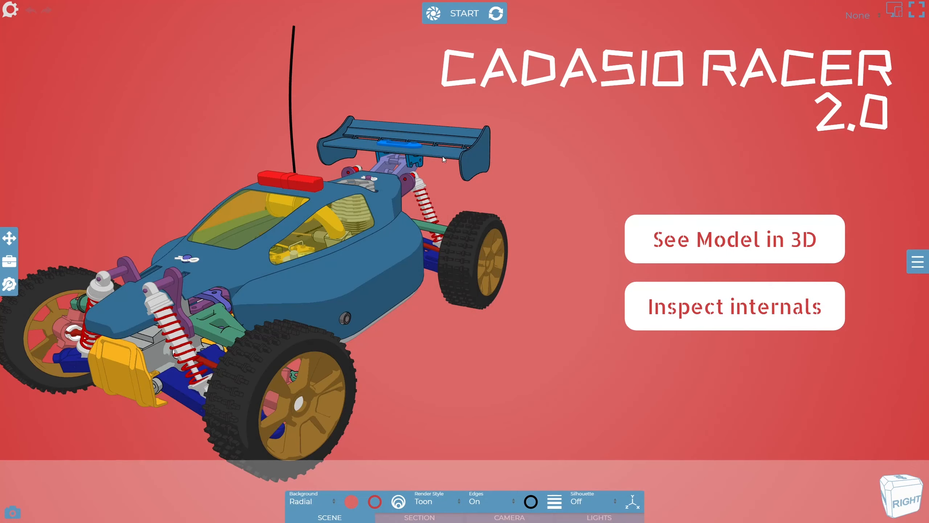
# Set the project's Viewer Navigation Overlay option to None and save the options
pyautogui.click(18, 13)
pyautogui.click(357, 299)
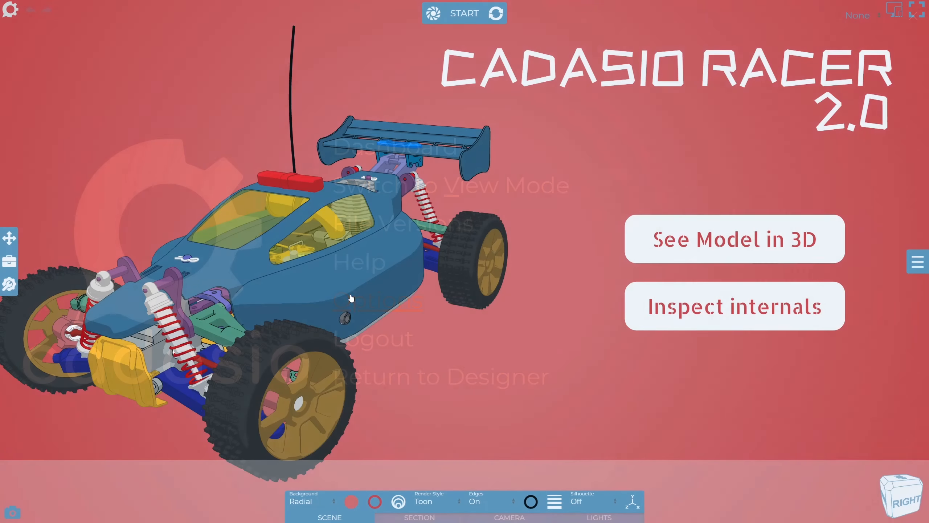
pyautogui.click(387, 122)
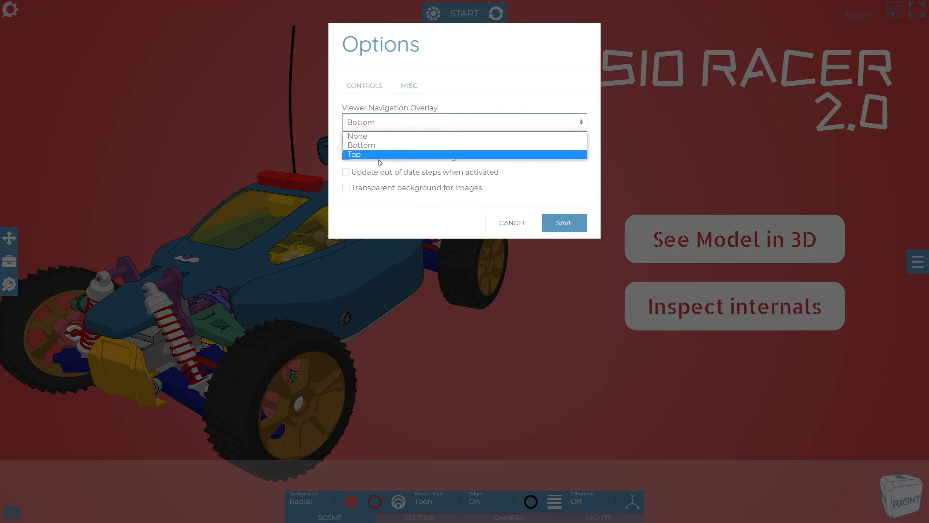
pyautogui.click(381, 137)
pyautogui.click(563, 224)
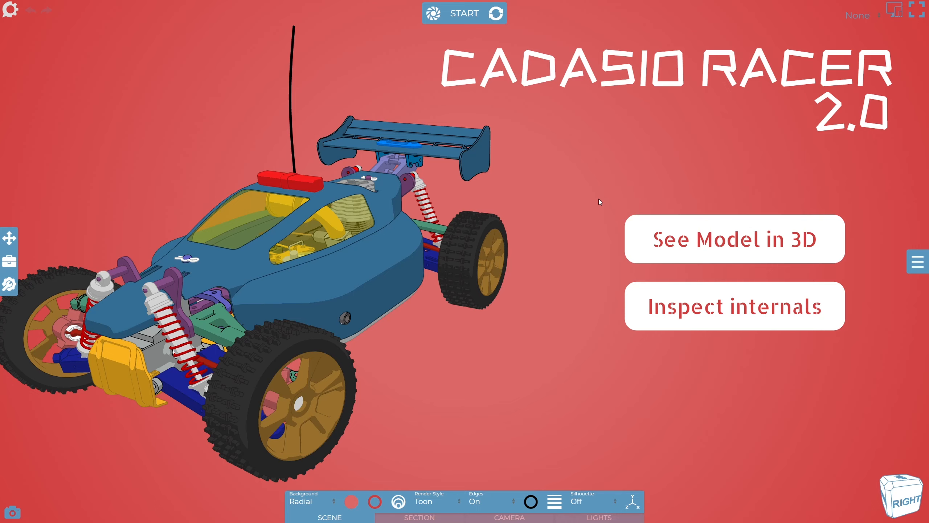
# Add an on-click Step link from the "See Model in 3D" label to the 3d-labels step of the current project
pyautogui.click(710, 242)
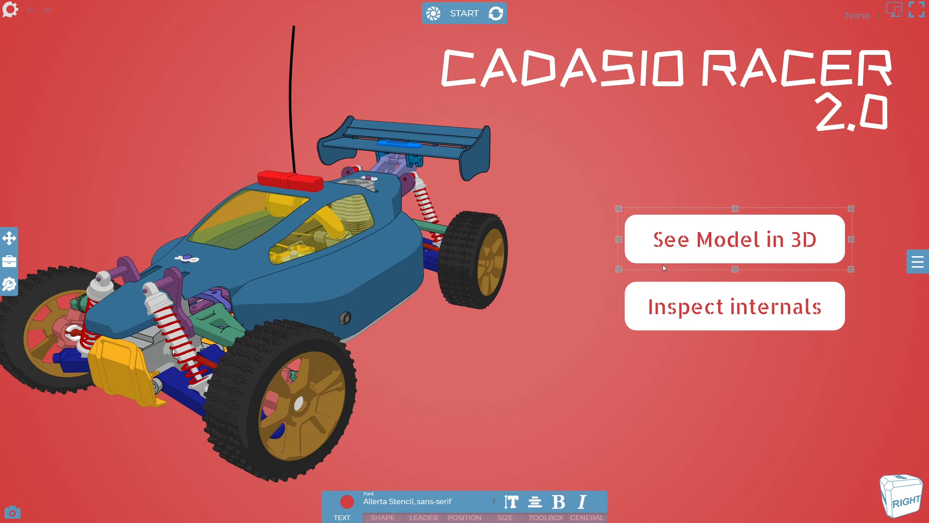
pyautogui.click(465, 14)
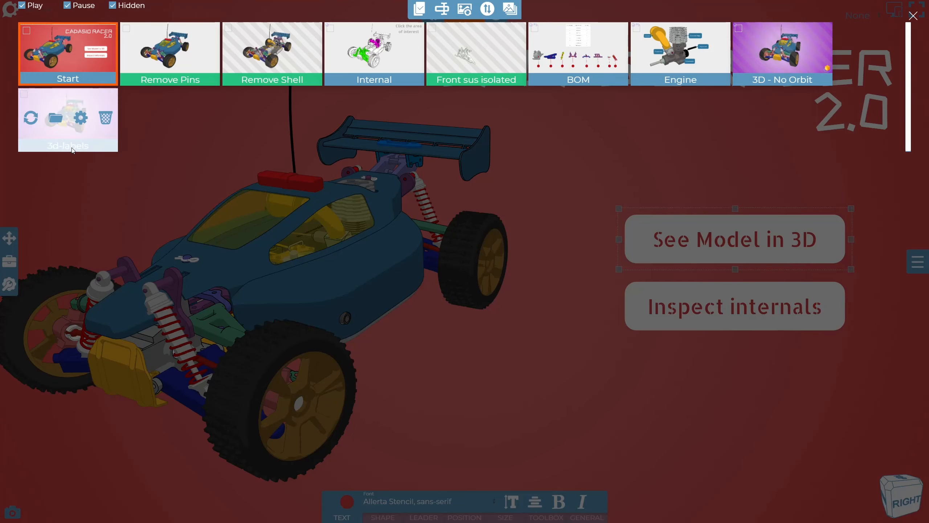
pyautogui.click(913, 16)
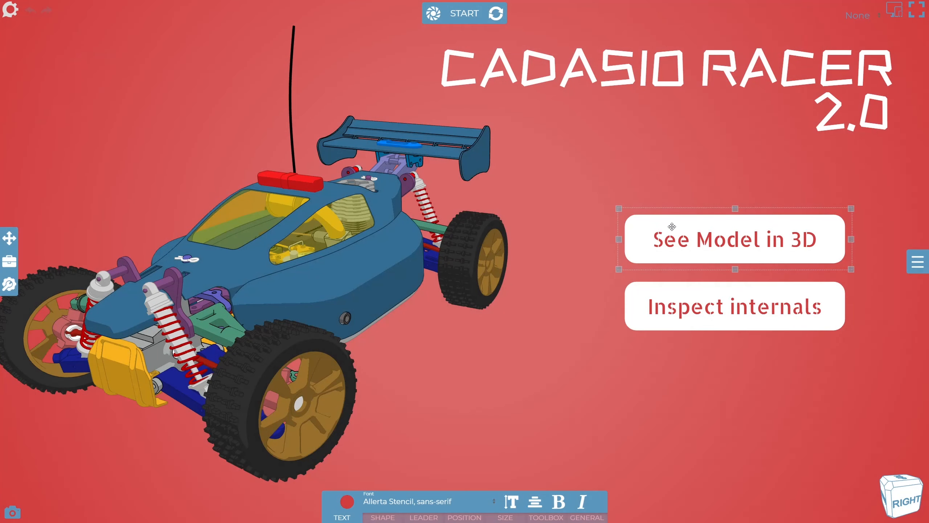
pyautogui.click(581, 518)
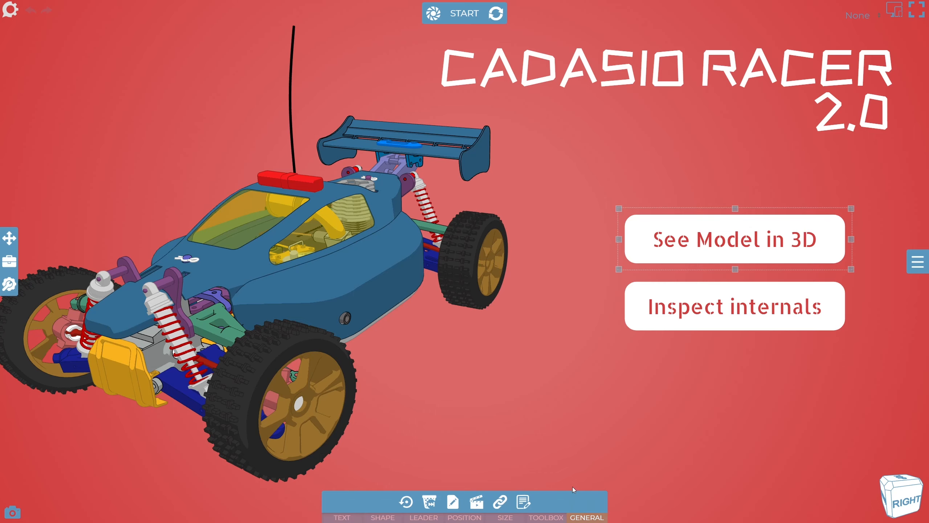
pyautogui.click(500, 504)
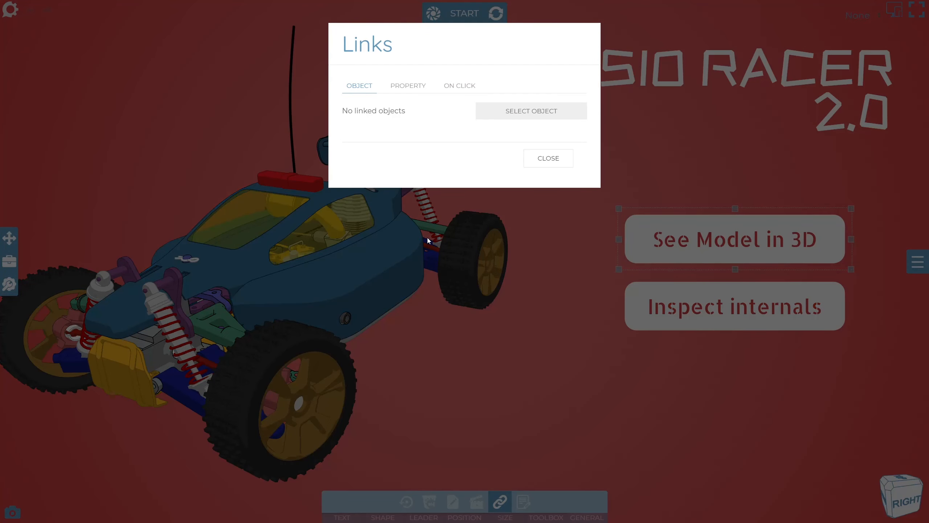
pyautogui.click(454, 88)
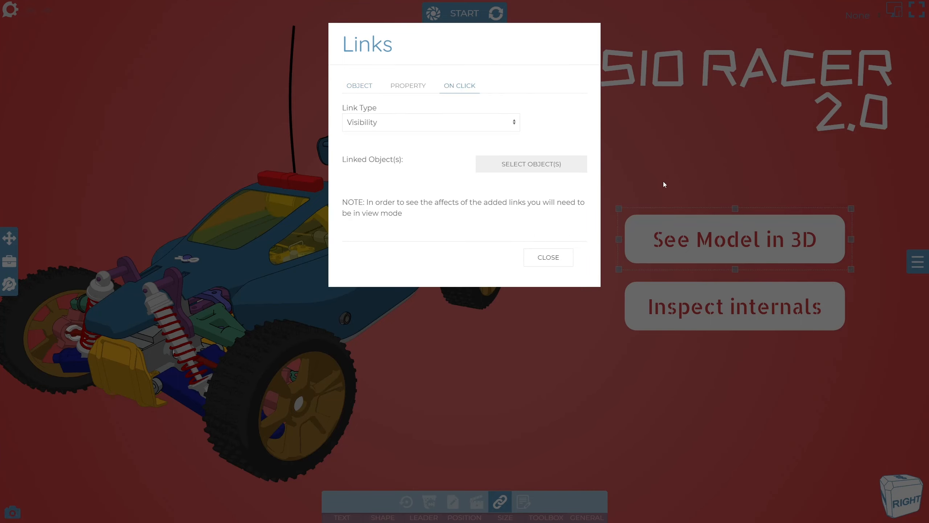
pyautogui.click(421, 124)
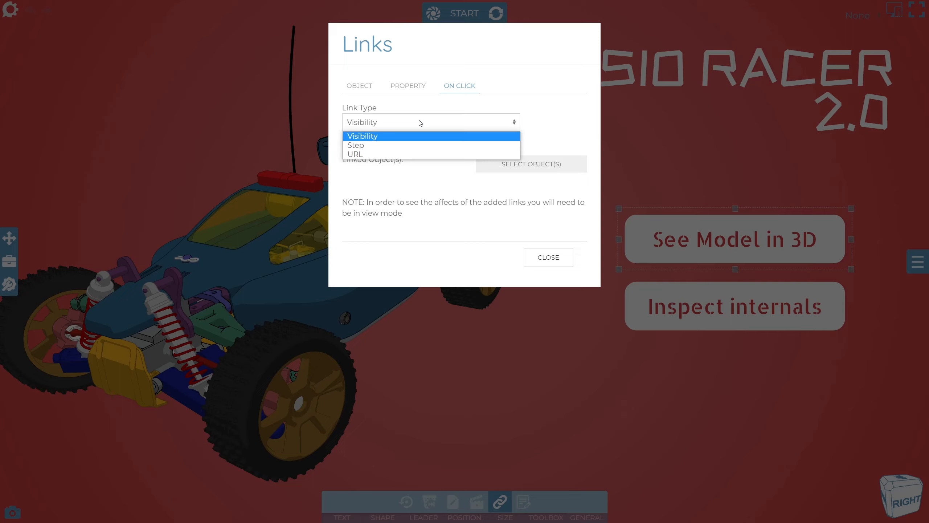
pyautogui.click(394, 146)
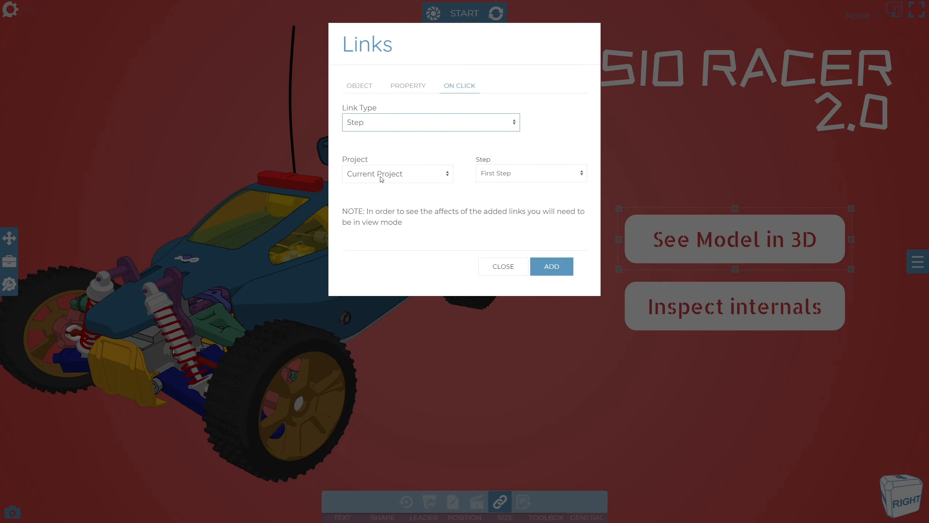
pyautogui.click(532, 177)
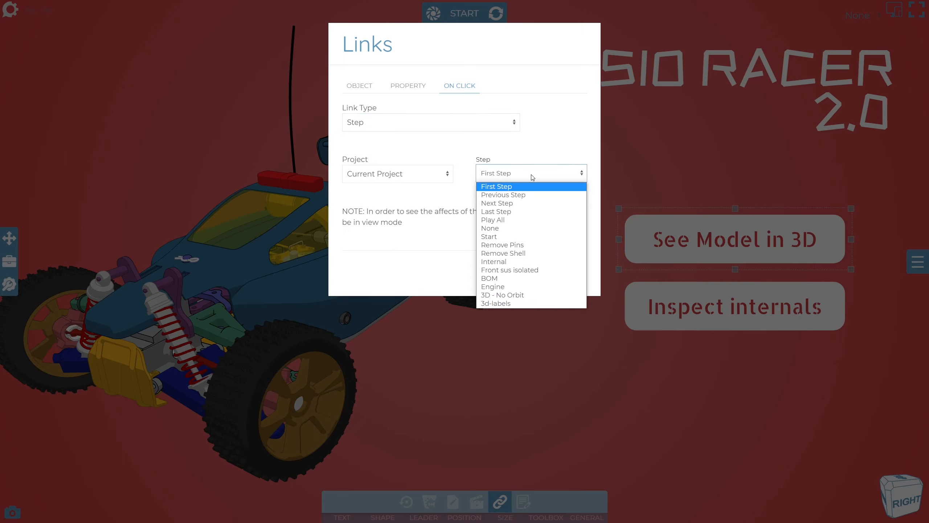
pyautogui.click(508, 303)
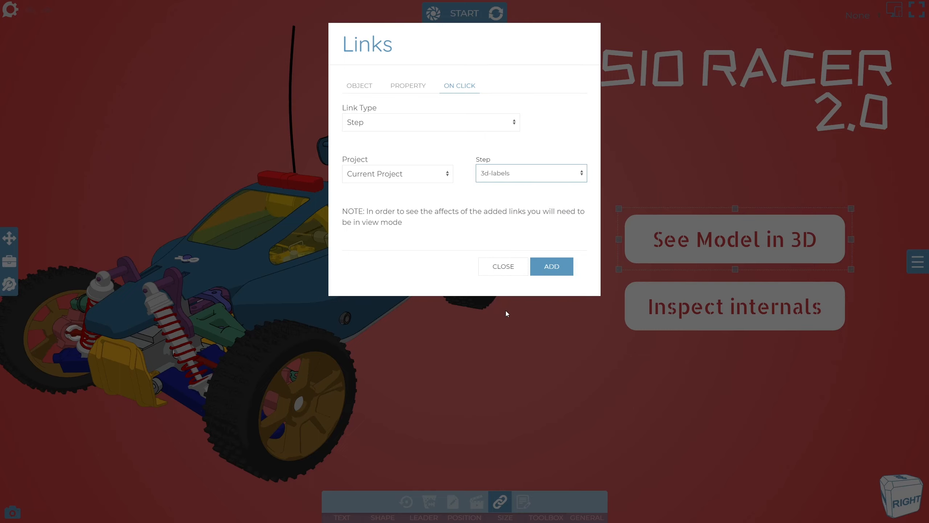
pyautogui.click(550, 267)
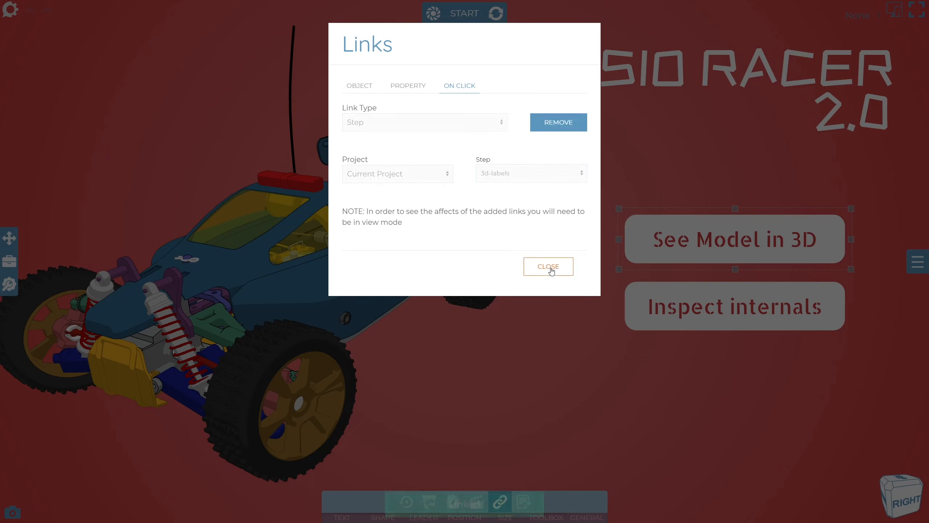
pyautogui.click(552, 266)
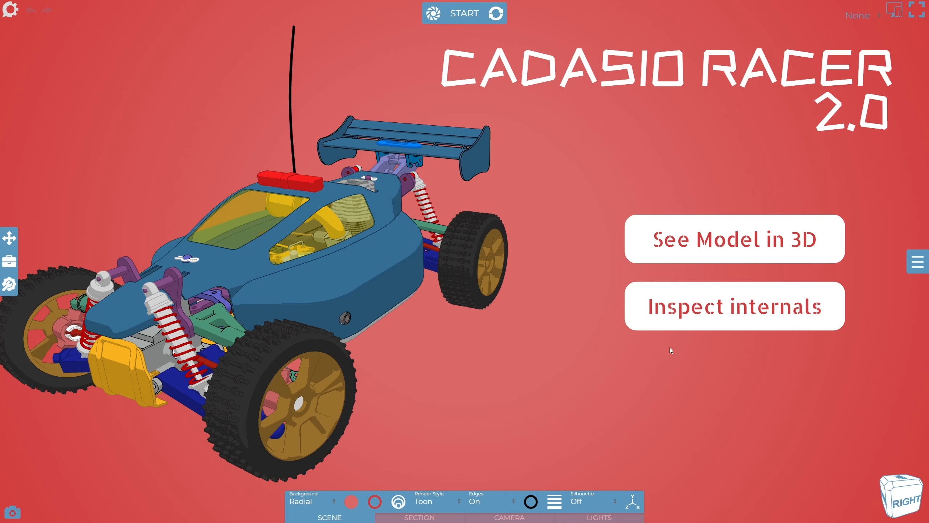
# Add an on-click Step link from the "Inspect internals" label to the Internal step of the current project
pyautogui.click(684, 309)
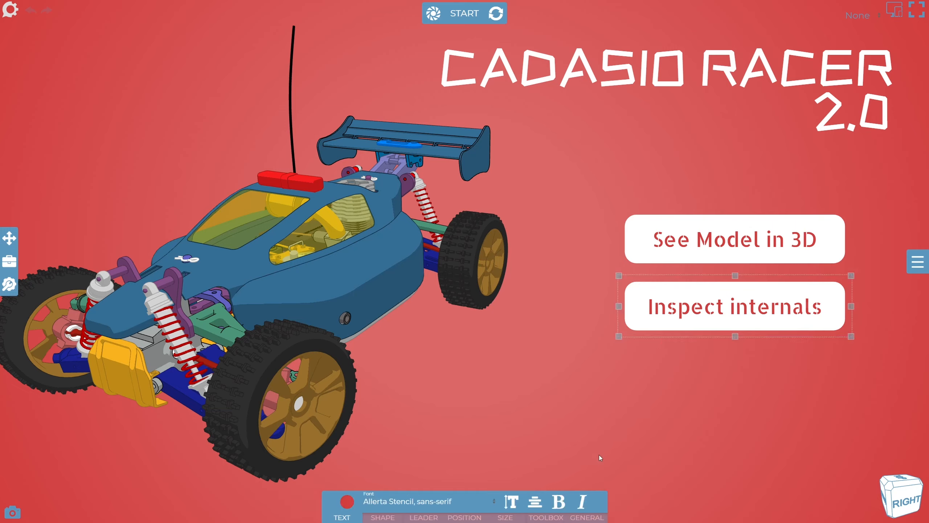
pyautogui.click(587, 517)
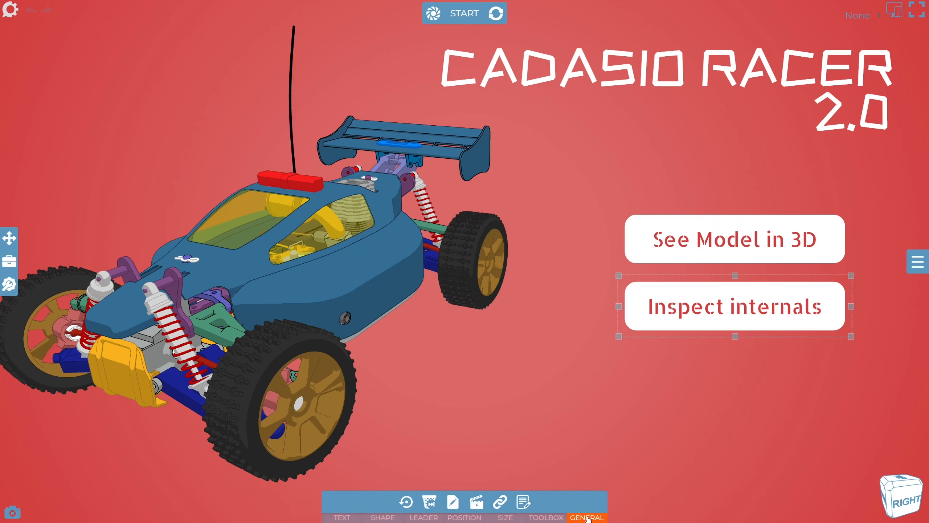
pyautogui.click(501, 503)
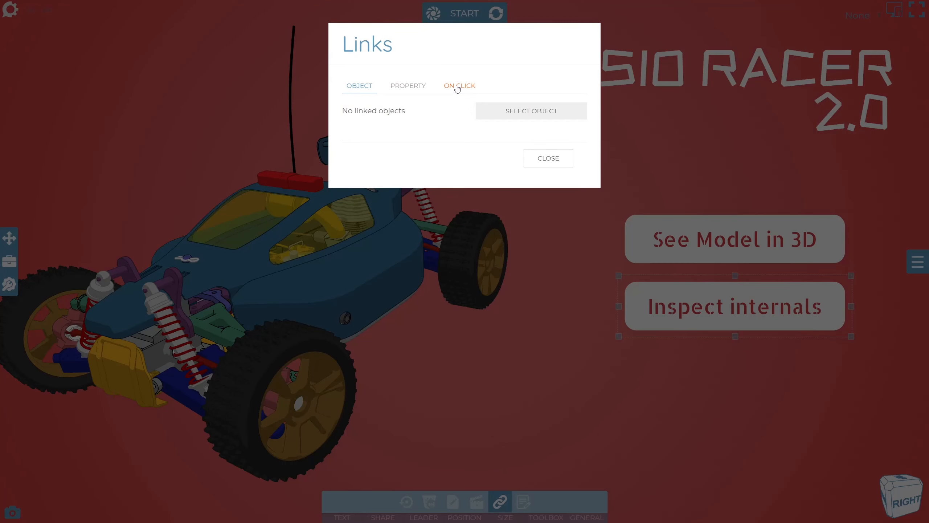
pyautogui.click(456, 87)
pyautogui.click(438, 121)
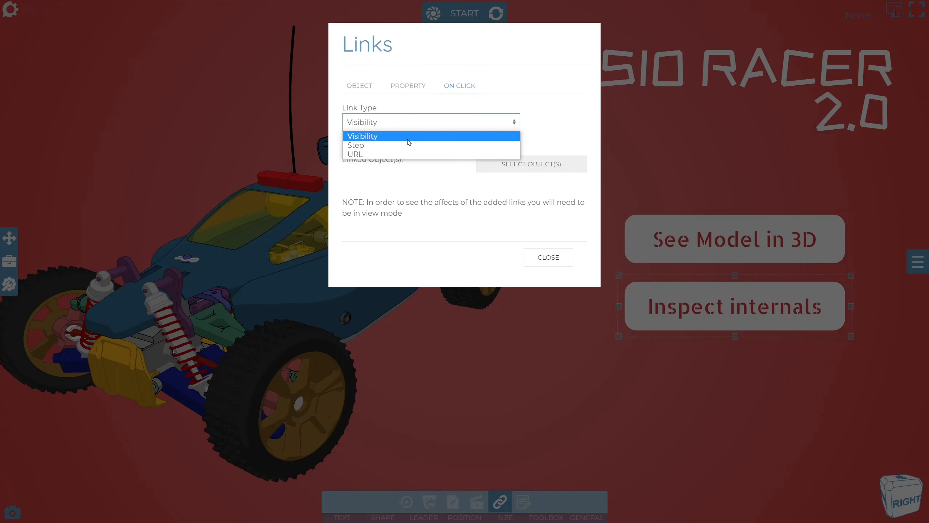
pyautogui.click(400, 145)
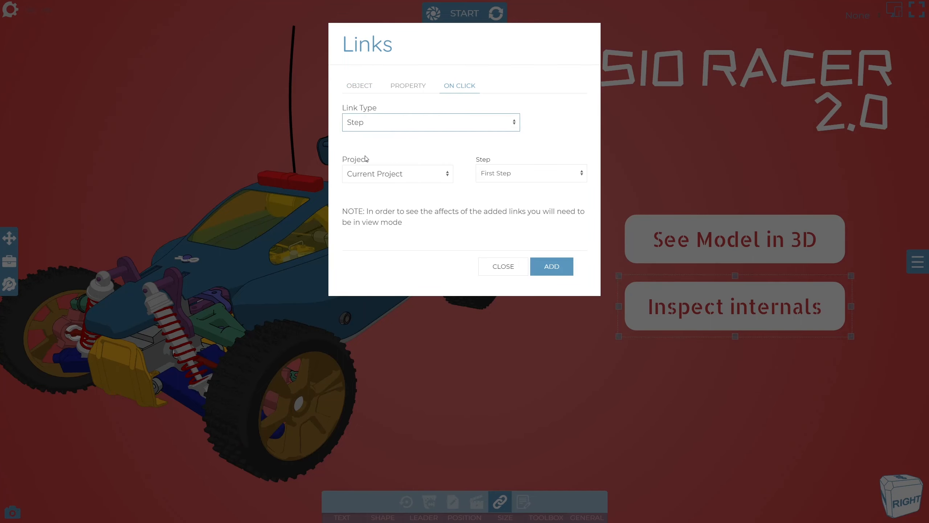
pyautogui.click(509, 174)
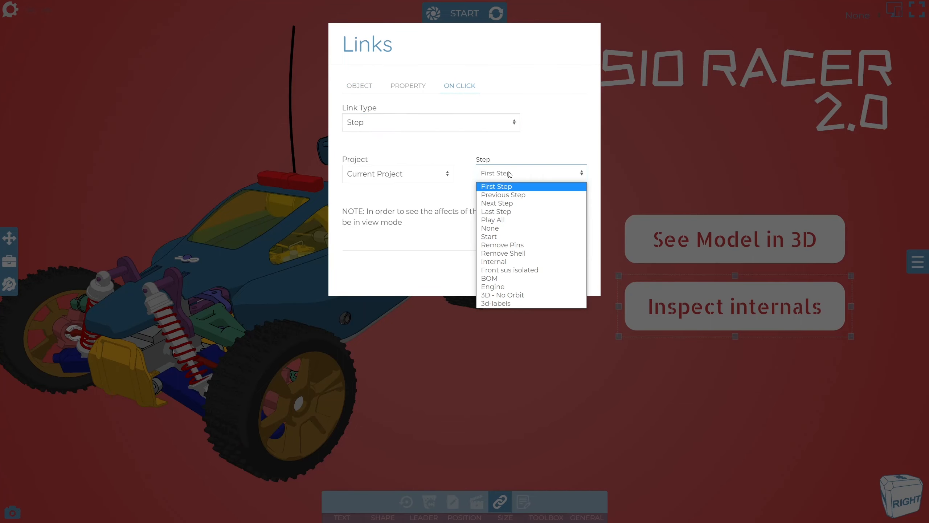
pyautogui.click(497, 262)
pyautogui.click(555, 273)
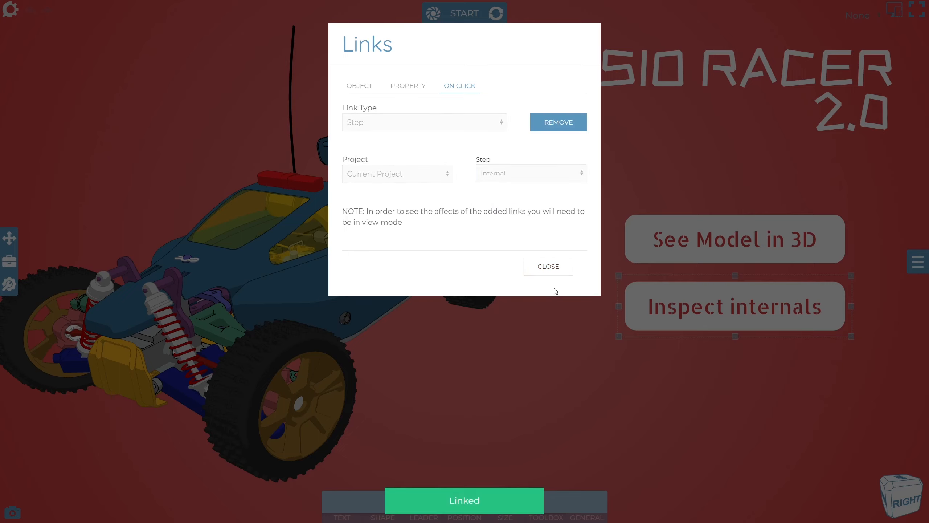
pyautogui.click(549, 267)
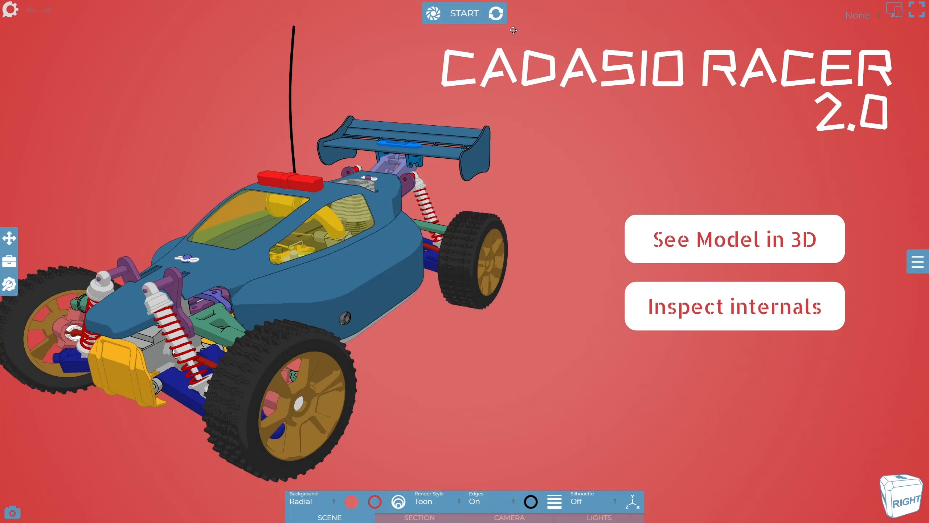
# Update the Start step and test the "See Model in 3D" link in view mode
pyautogui.click(496, 15)
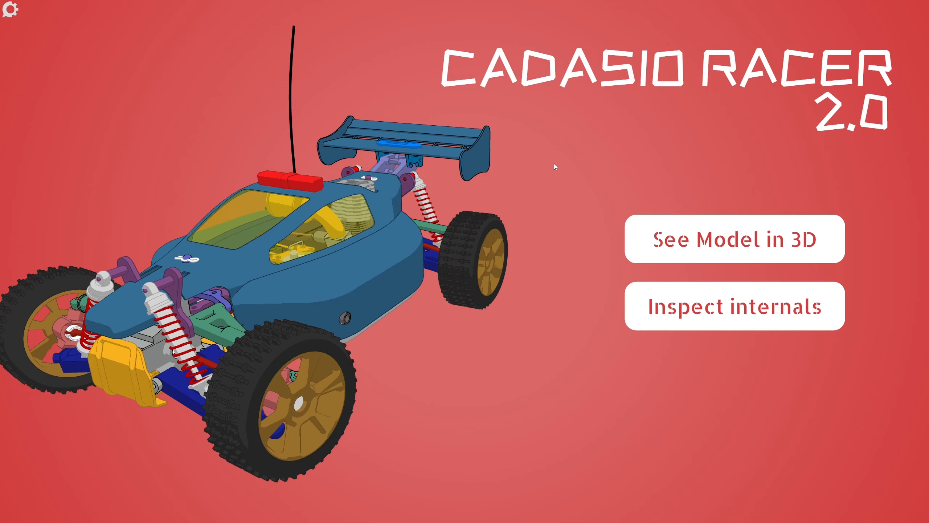
pyautogui.click(721, 248)
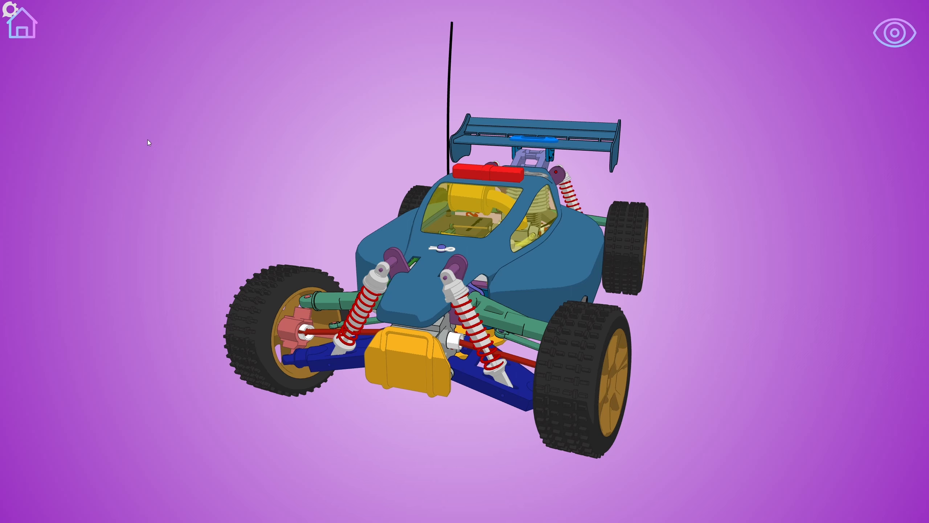
# Browse the ready-made navigation icons in the Project Navigation category, viewing the Basic, Basic Fill and Coloured Round toolboxes
pyautogui.click(11, 261)
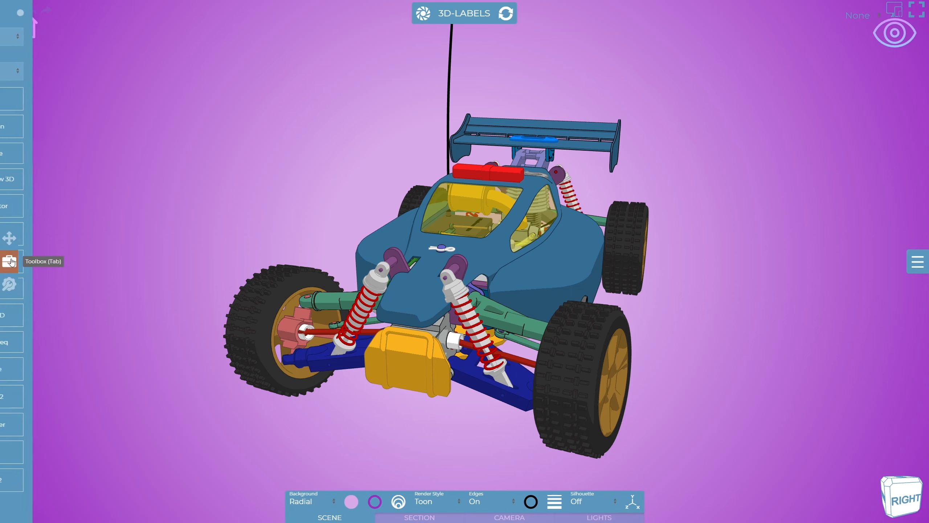
pyautogui.click(67, 38)
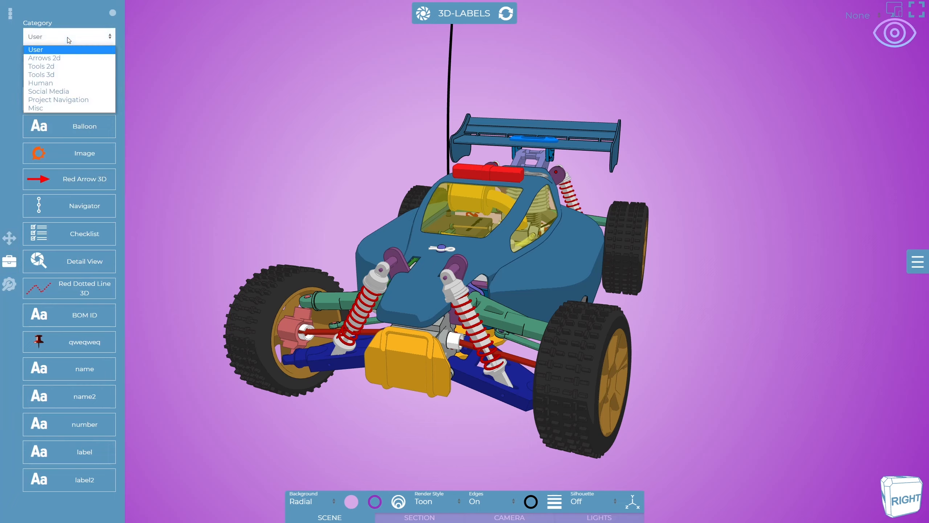
pyautogui.click(59, 100)
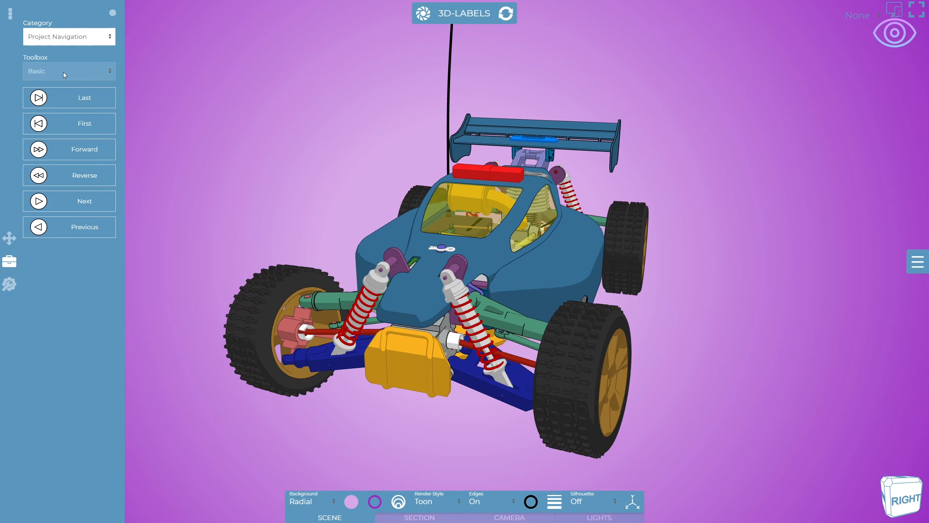
pyautogui.click(63, 70)
pyautogui.click(64, 92)
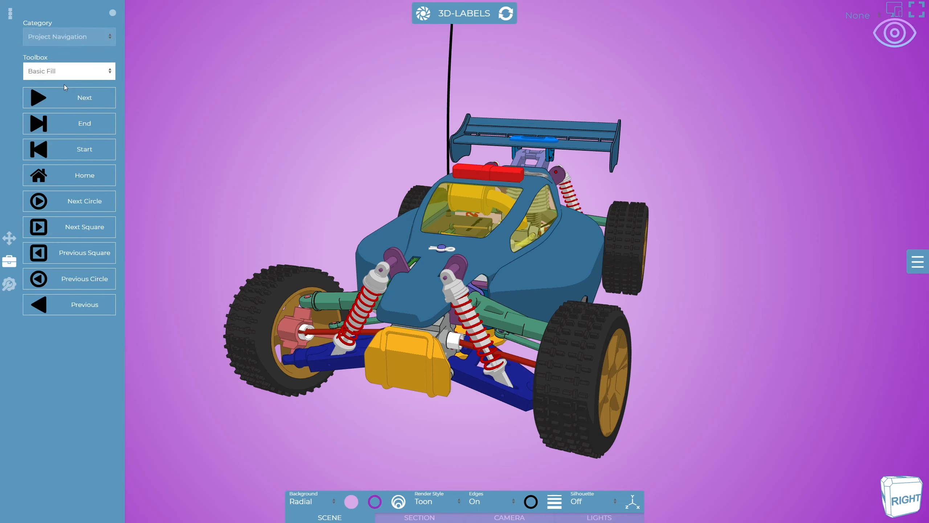
pyautogui.click(67, 74)
pyautogui.click(62, 101)
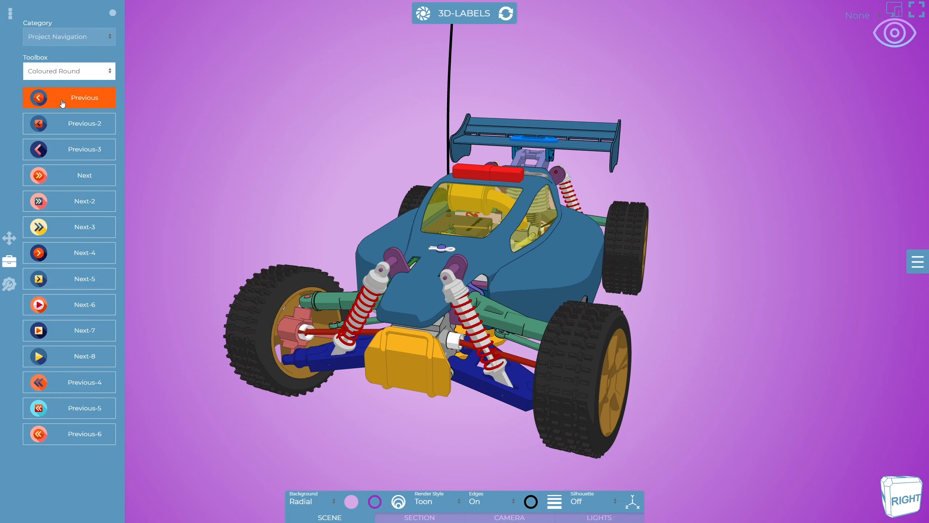
pyautogui.press('Escape')
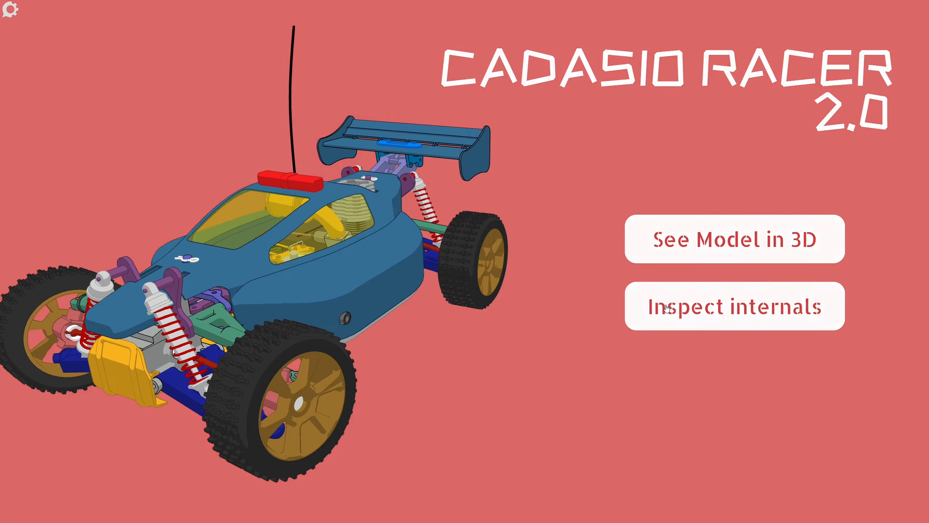
# Test the "Inspect internals" link in view mode, including the magenta engine and green front suspension area links
pyautogui.click(667, 309)
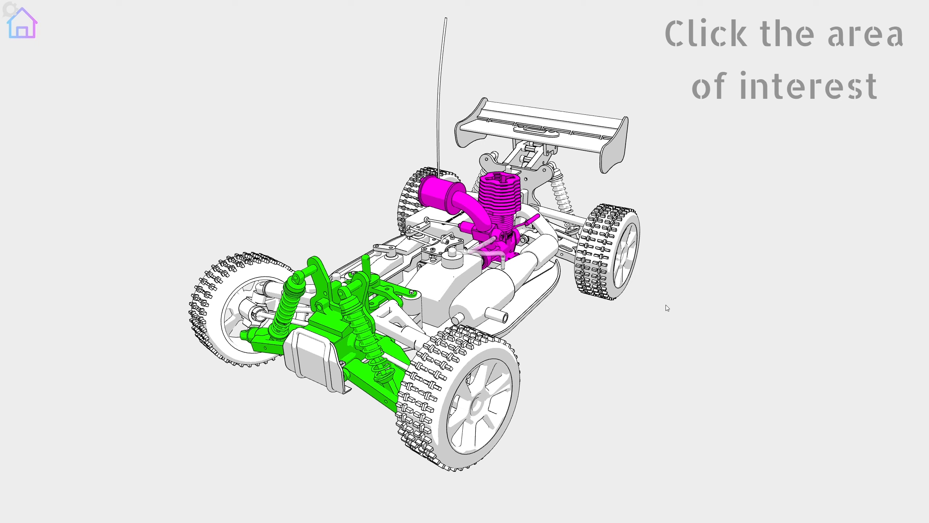
pyautogui.click(498, 206)
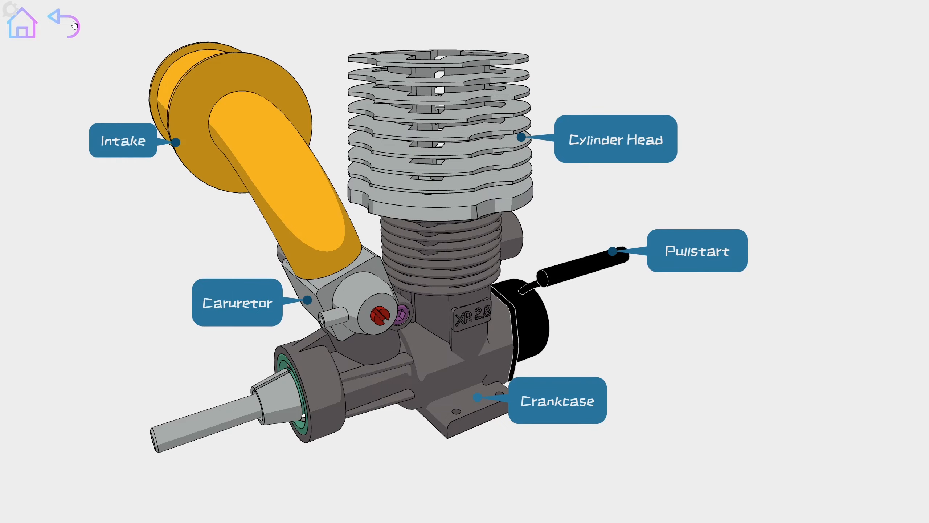
pyautogui.click(287, 242)
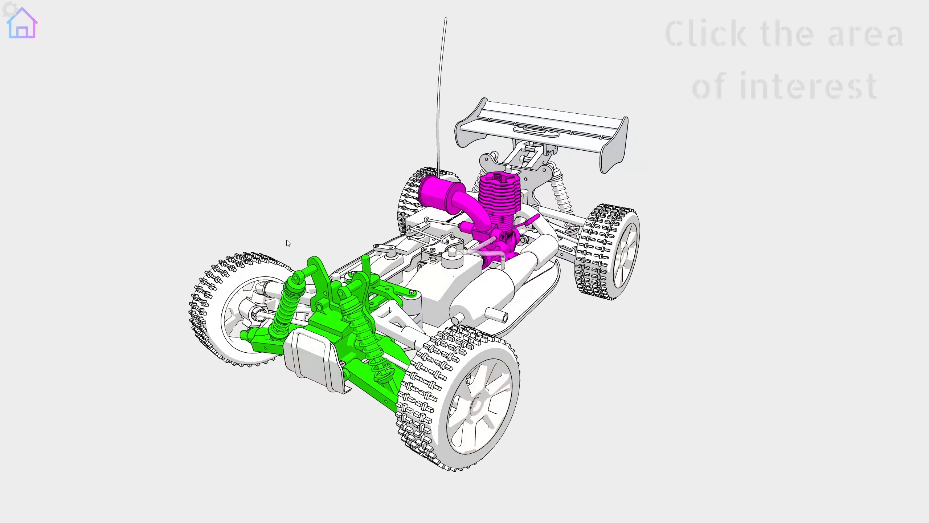
pyautogui.click(332, 330)
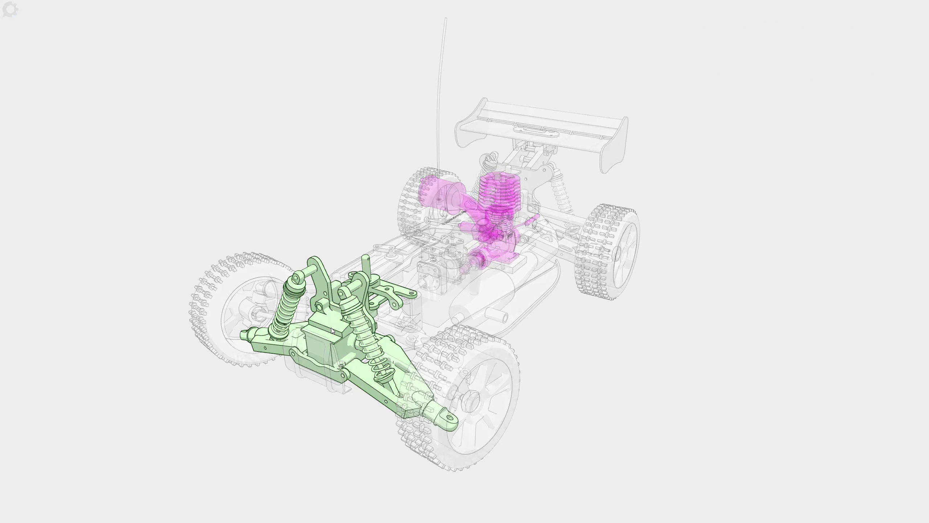